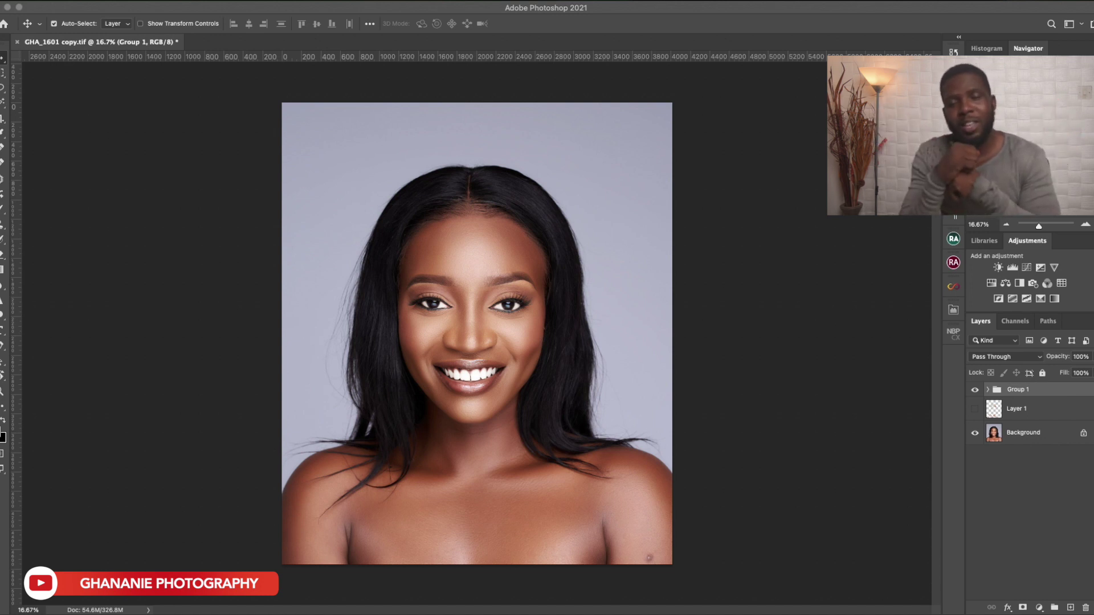
Show the Actions panel with the recorded retouching actions using Alt+F9.
{"action": "key", "text": "alt+F9"}
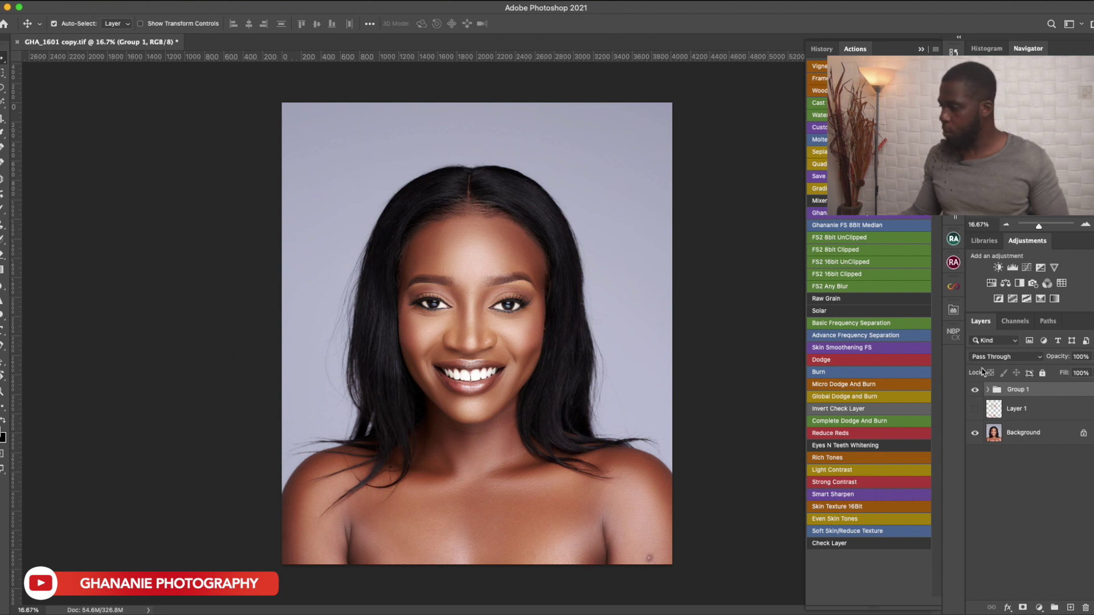
Compare the portrait with and without Group 1, check its layers, then delete Group 1.
{"action": "left_click", "coordinate": [976, 392]}
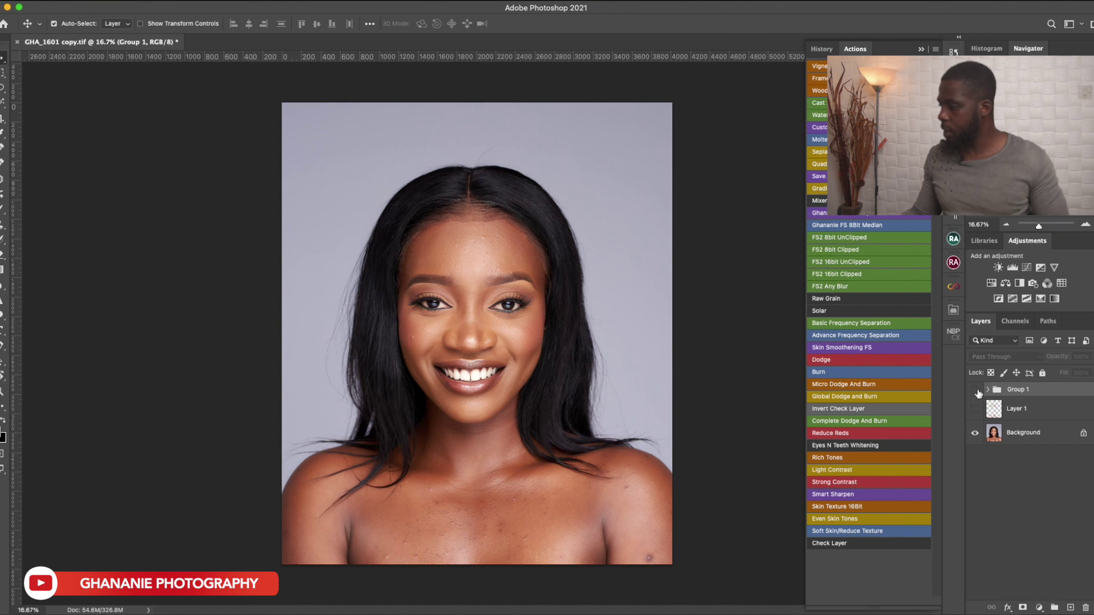
{"action": "left_click", "coordinate": [975, 391]}
{"action": "left_click", "coordinate": [988, 390]}
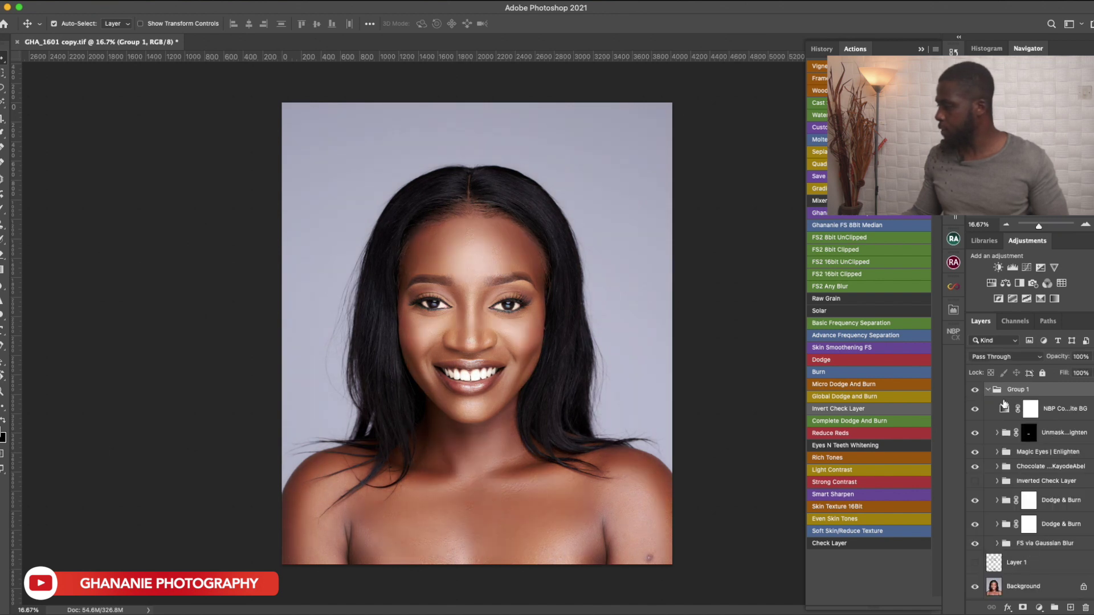
{"action": "left_click", "coordinate": [989, 391]}
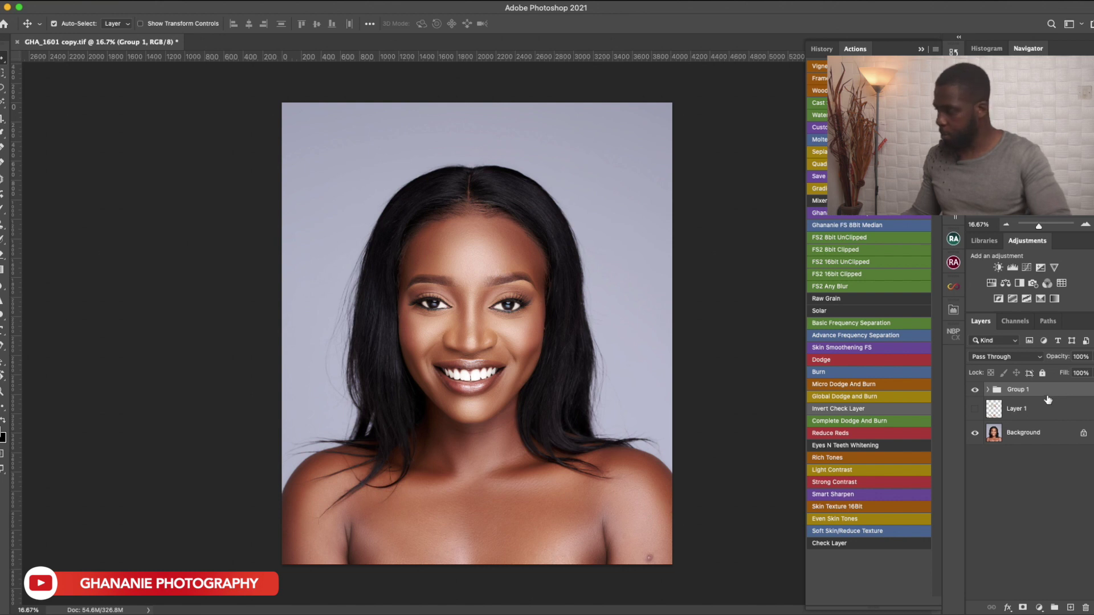
{"action": "key", "text": "Delete"}
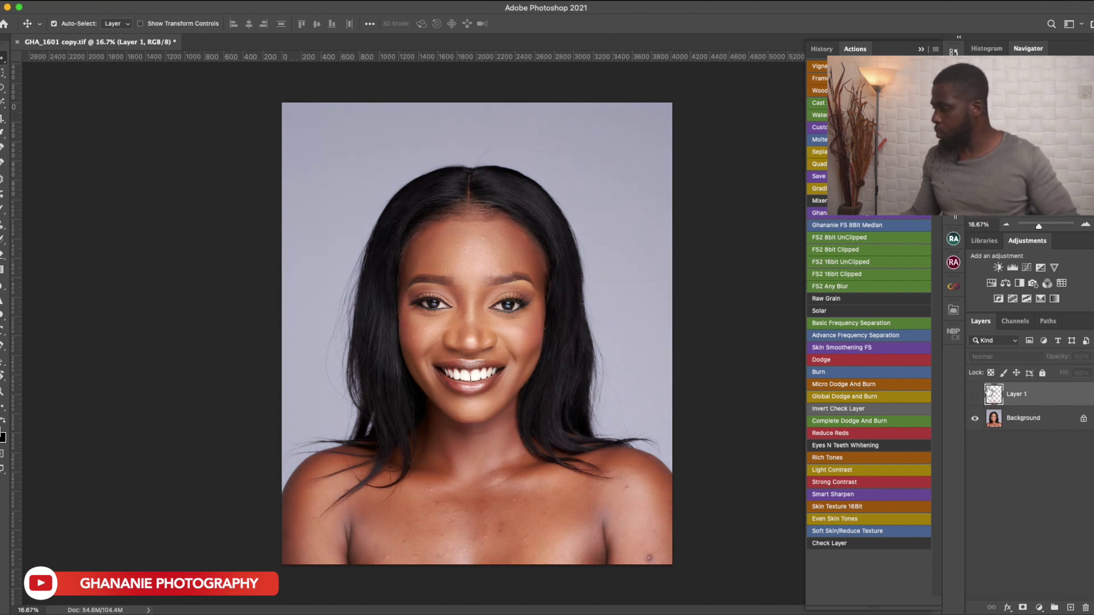
Turn on visibility for the blank Layer 1 above the Background.
{"action": "left_click", "coordinate": [975, 394]}
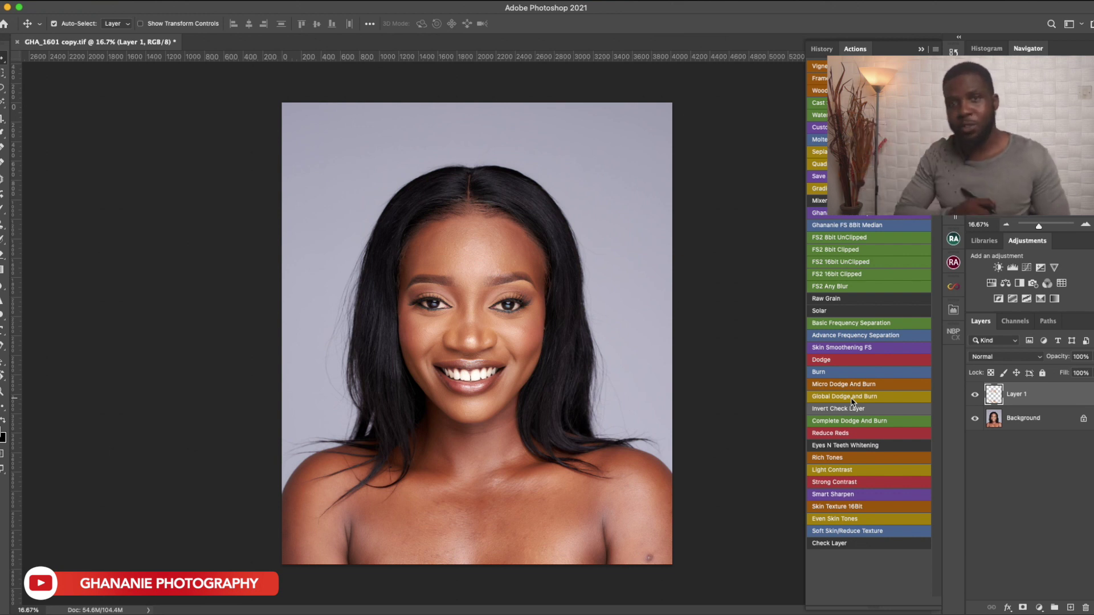
Run the Ghananie FS 8Bit Median action with a median radius of 8.
{"action": "left_click", "coordinate": [877, 228]}
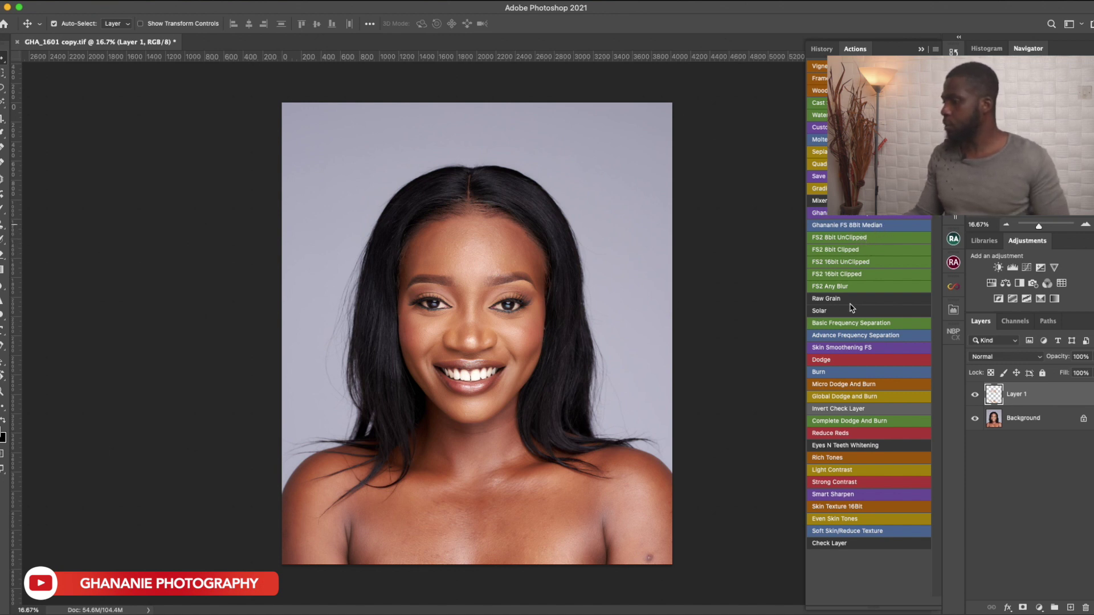
{"action": "left_click_drag", "start_coordinate": [593, 143], "coordinate": [750, 149]}
{"action": "left_click_drag", "start_coordinate": [686, 222], "coordinate": [689, 264]}
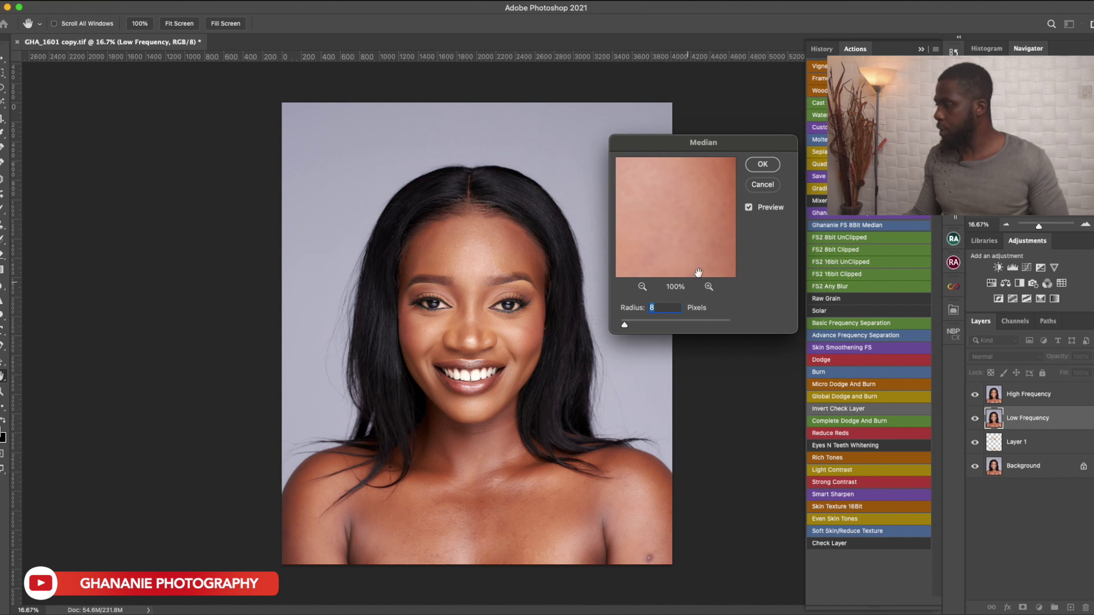
{"action": "left_click", "coordinate": [764, 165]}
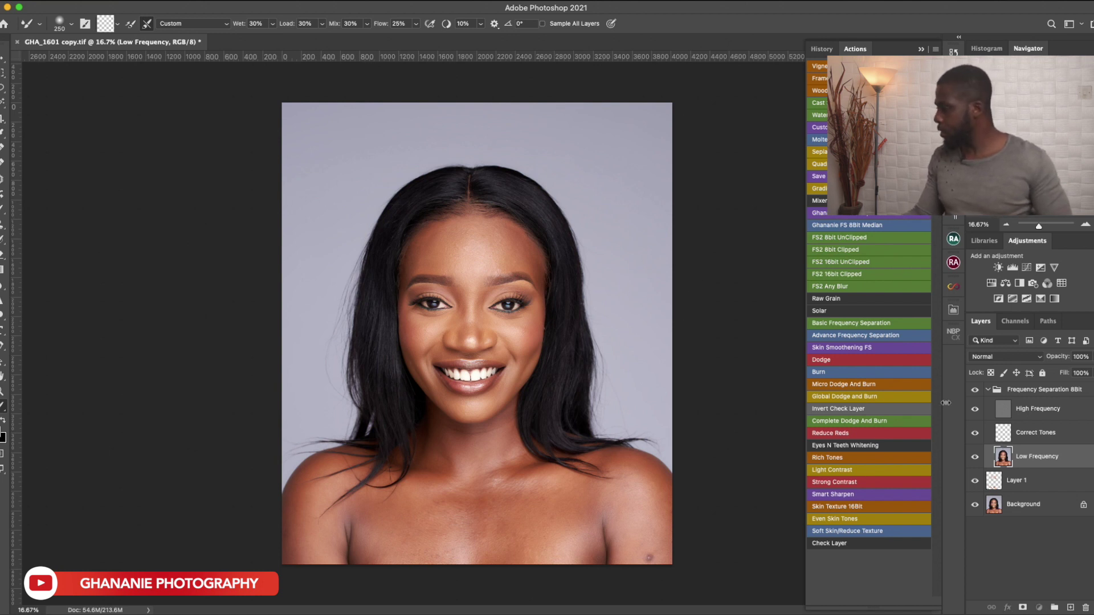
Hide High Frequency and blend the face's low-frequency tones with a 250–300 mixer brush.
{"action": "left_click", "coordinate": [975, 409]}
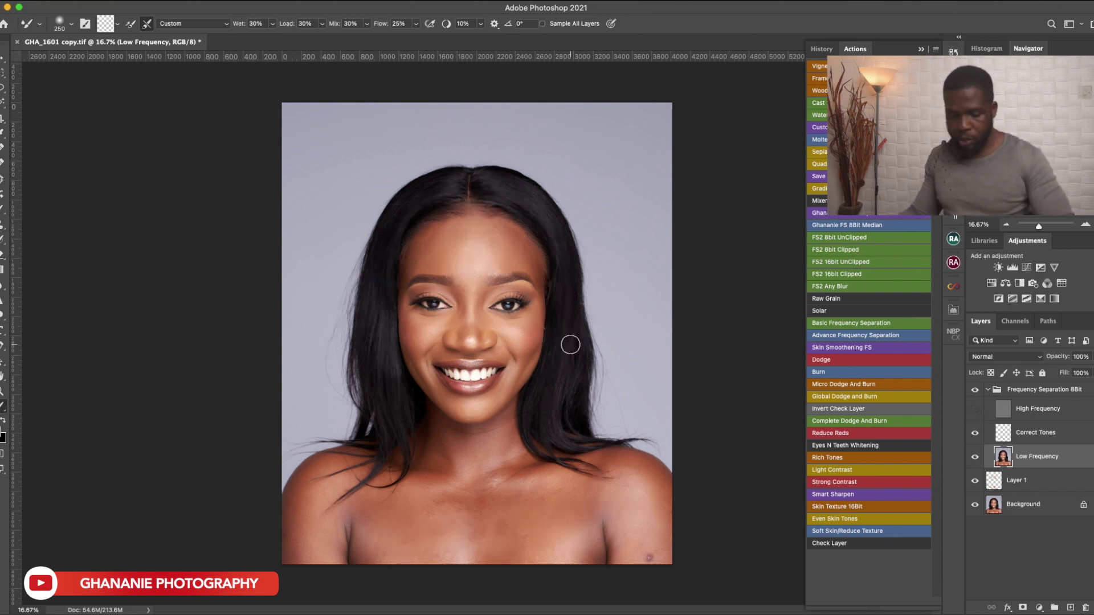
{"action": "key", "text": "bracketright"}
{"action": "key", "text": "bracketright"}
{"action": "key", "text": "bracketright"}
{"action": "key", "text": "bracketright"}
{"action": "key", "text": "bracketleft"}
{"action": "key", "text": "bracketleft"}
{"action": "key", "text": "bracketleft"}
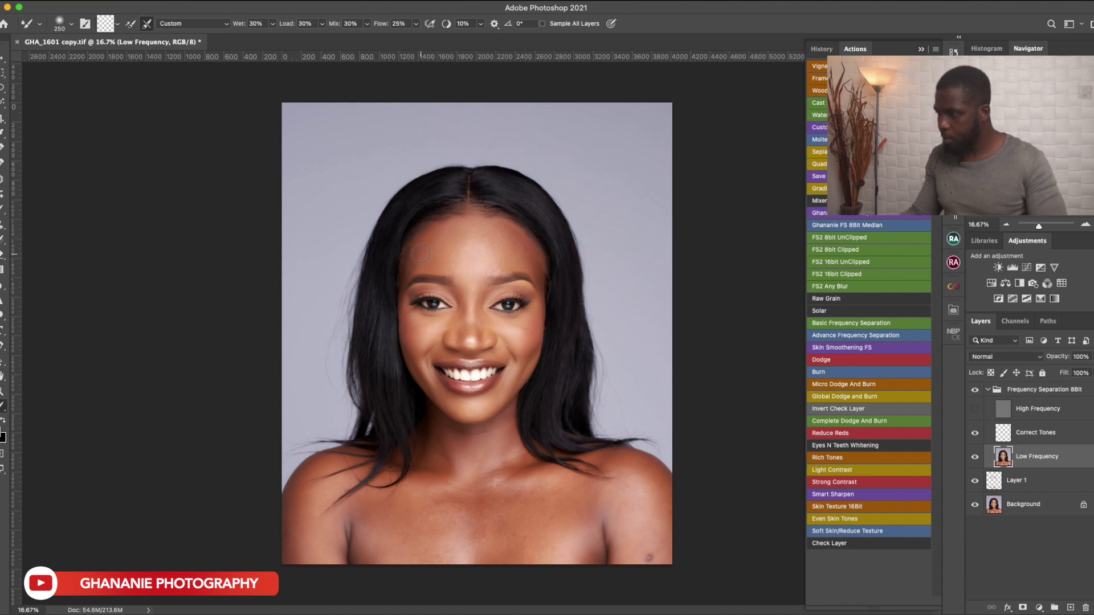
{"action": "key", "text": "bracketright"}
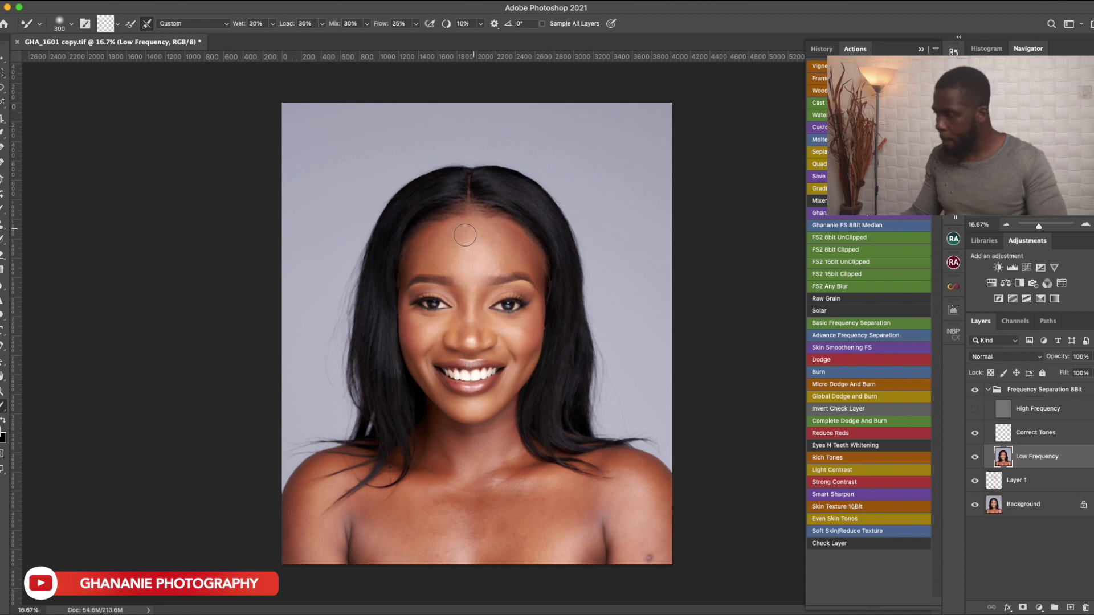
{"action": "key", "text": "bracketleft"}
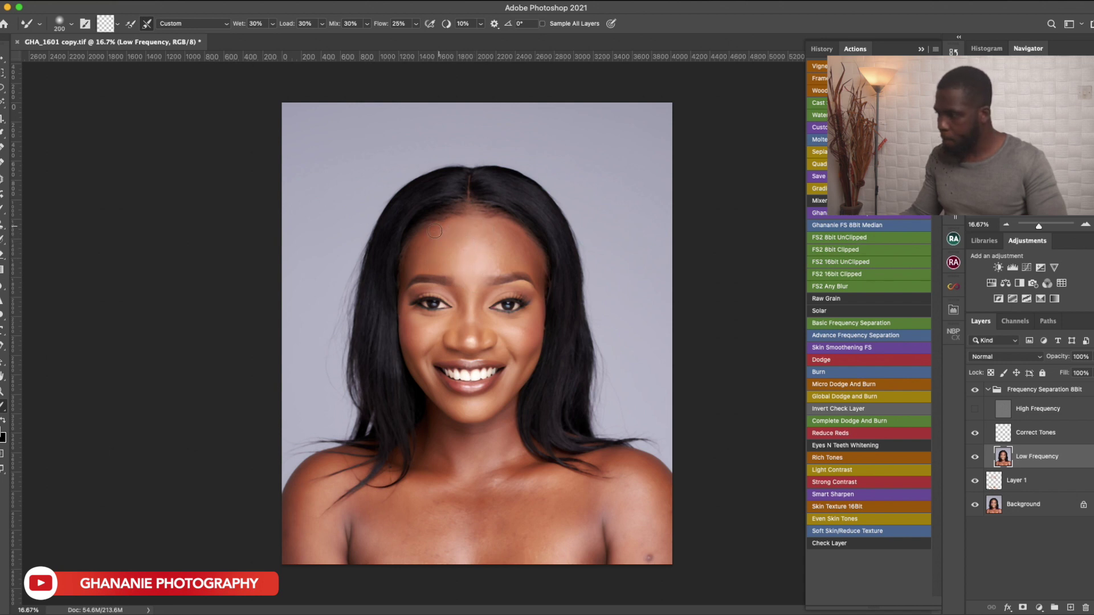
{"action": "key", "text": "bracketright"}
{"action": "key", "text": "bracketright"}
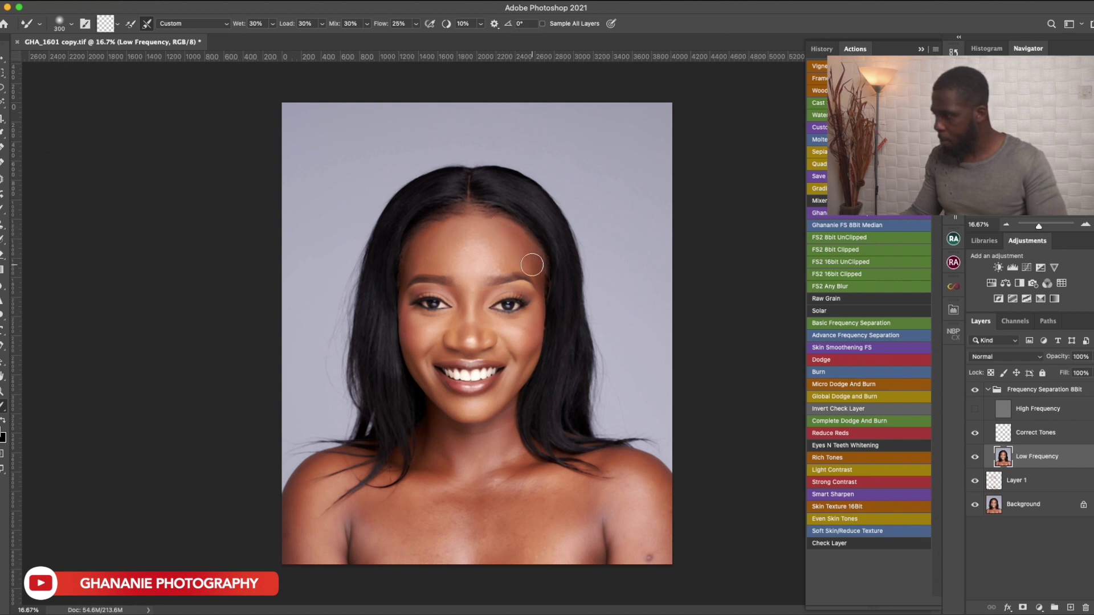
{"action": "key", "text": "bracketleft"}
{"action": "key", "text": "bracketright"}
{"action": "key", "text": "bracketright"}
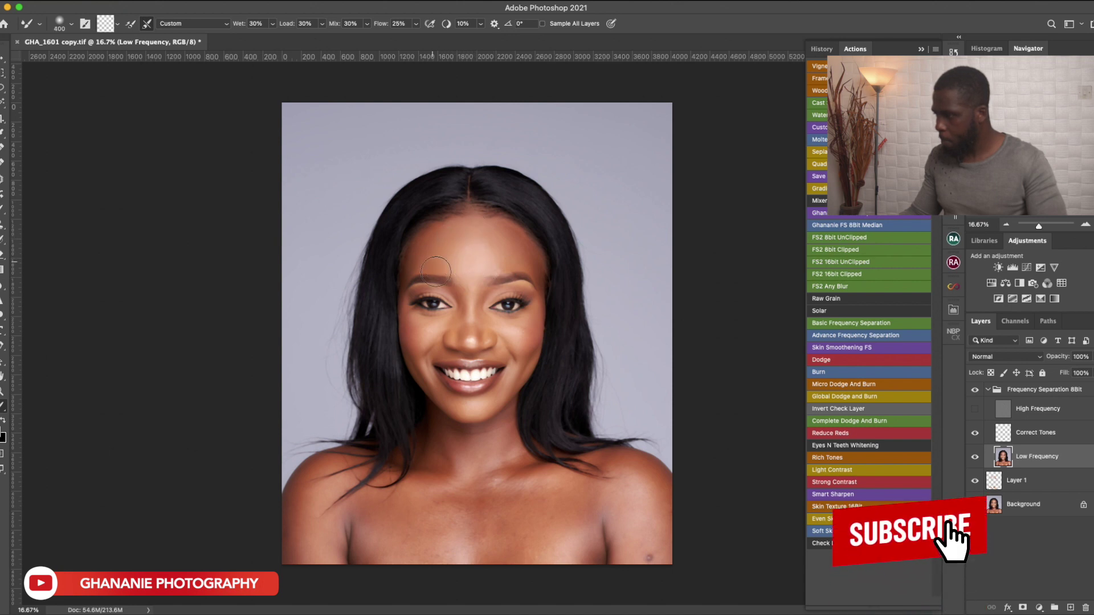
Blend finer facial skin areas with the mixer brush sized between 90 and 250.
{"action": "key", "text": "bracketleft"}
{"action": "key", "text": "bracketleft"}
{"action": "key", "text": "bracketleft"}
{"action": "key", "text": "bracketleft"}
{"action": "key", "text": "bracketleft"}
{"action": "key", "text": "bracketleft"}
{"action": "key", "text": "bracketleft"}
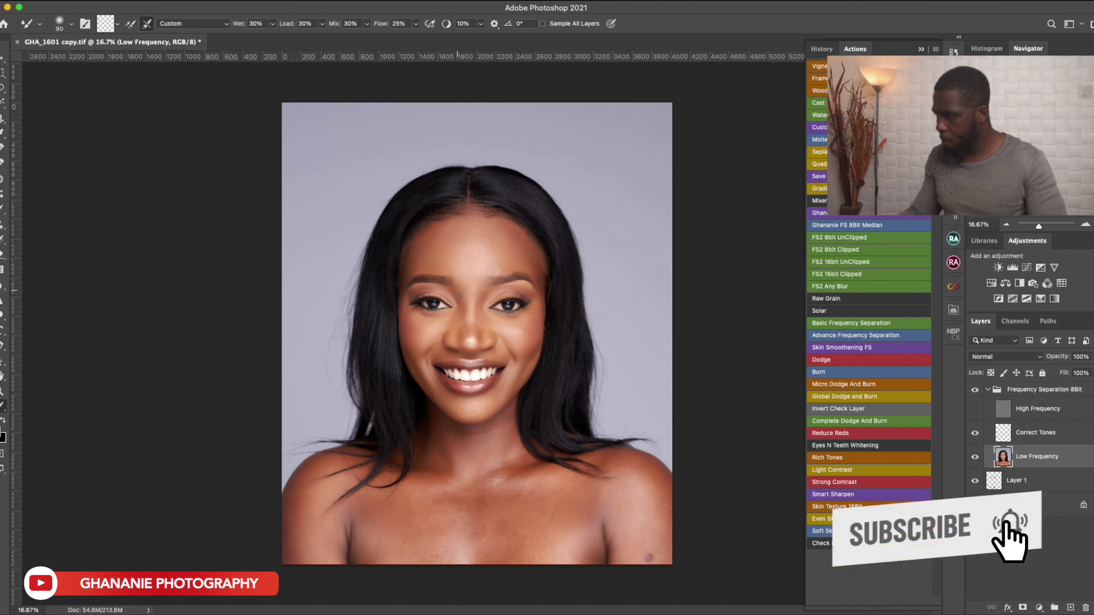
{"action": "key", "text": "bracketright"}
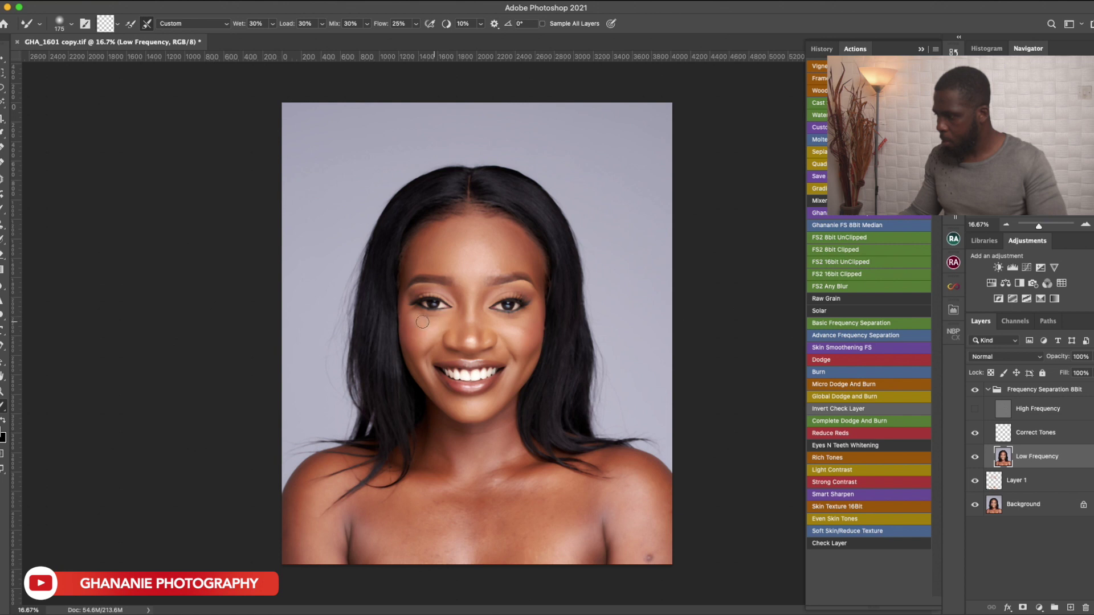
{"action": "key", "text": "bracketright"}
{"action": "key", "text": "bracketright"}
{"action": "key", "text": "bracketright"}
{"action": "key", "text": "bracketleft"}
{"action": "key", "text": "bracketleft"}
{"action": "key", "text": "bracketleft"}
{"action": "key", "text": "bracketright"}
{"action": "key", "text": "bracketright"}
{"action": "key", "text": "bracketright"}
{"action": "key", "text": "bracketright"}
{"action": "key", "text": "bracketleft"}
{"action": "key", "text": "bracketleft"}
{"action": "key", "text": "bracketleft"}
{"action": "key", "text": "bracketright"}
{"action": "key", "text": "bracketleft"}
{"action": "key", "text": "bracketright"}
{"action": "key", "text": "bracketright"}
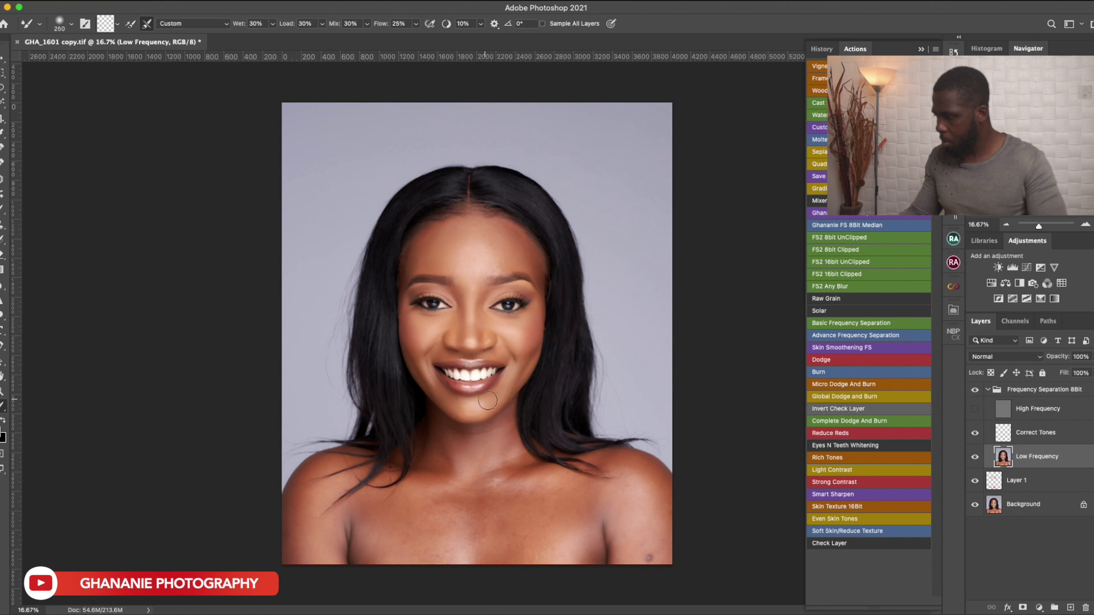
Blend the chin tones at brush size 175, then the chest at 400–500.
{"action": "key", "text": "bracketleft"}
{"action": "key", "text": "bracketleft"}
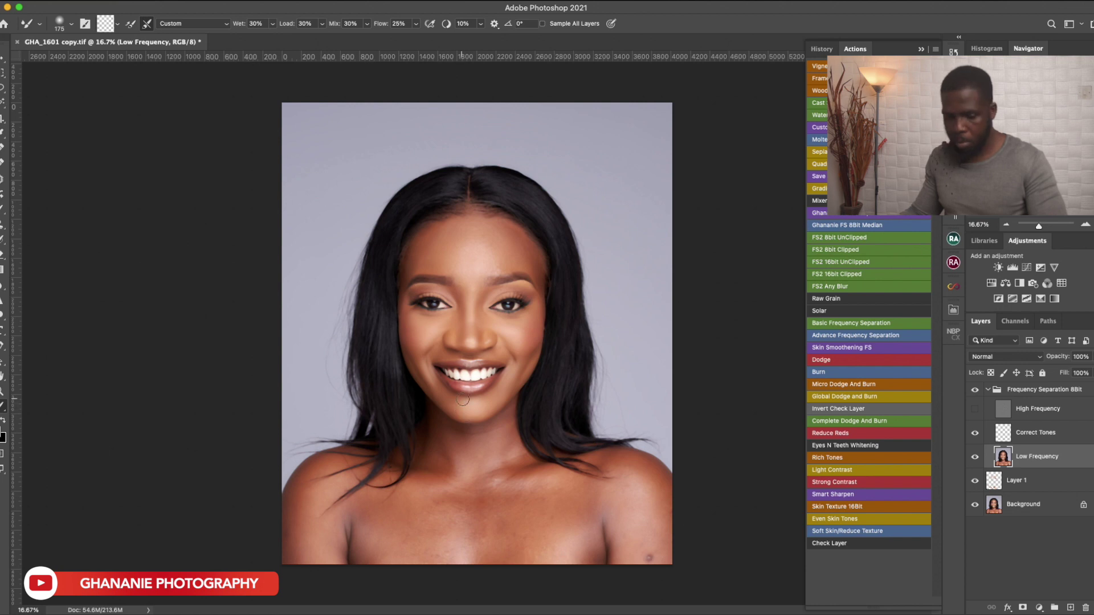
{"action": "key", "text": "space"}
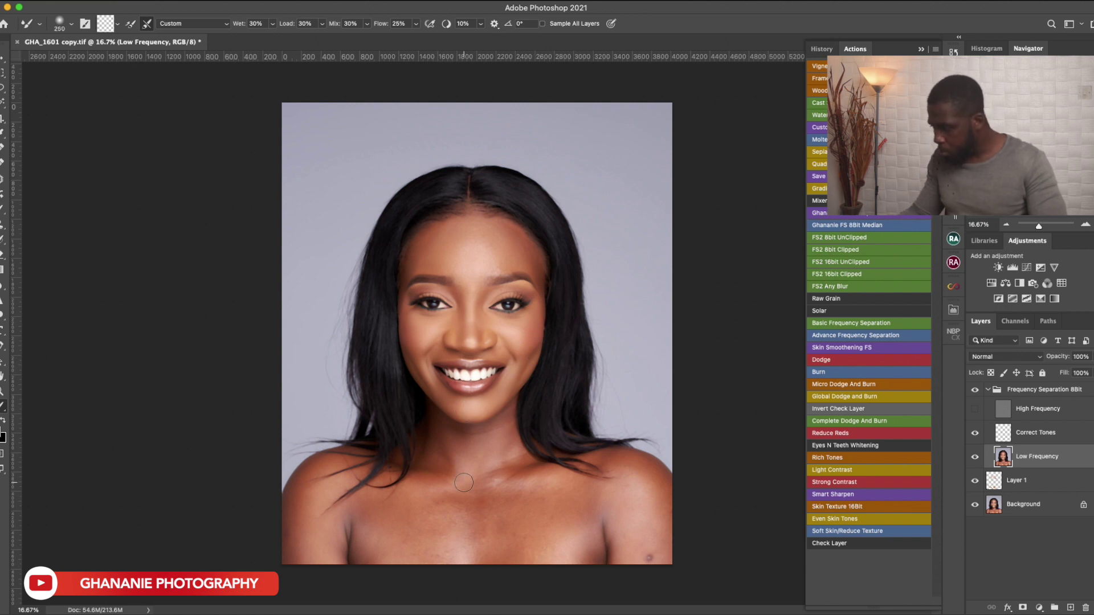
{"action": "key", "text": "bracketright"}
{"action": "key", "text": "bracketright"}
{"action": "key", "text": "bracketright"}
{"action": "key", "text": "bracketright"}
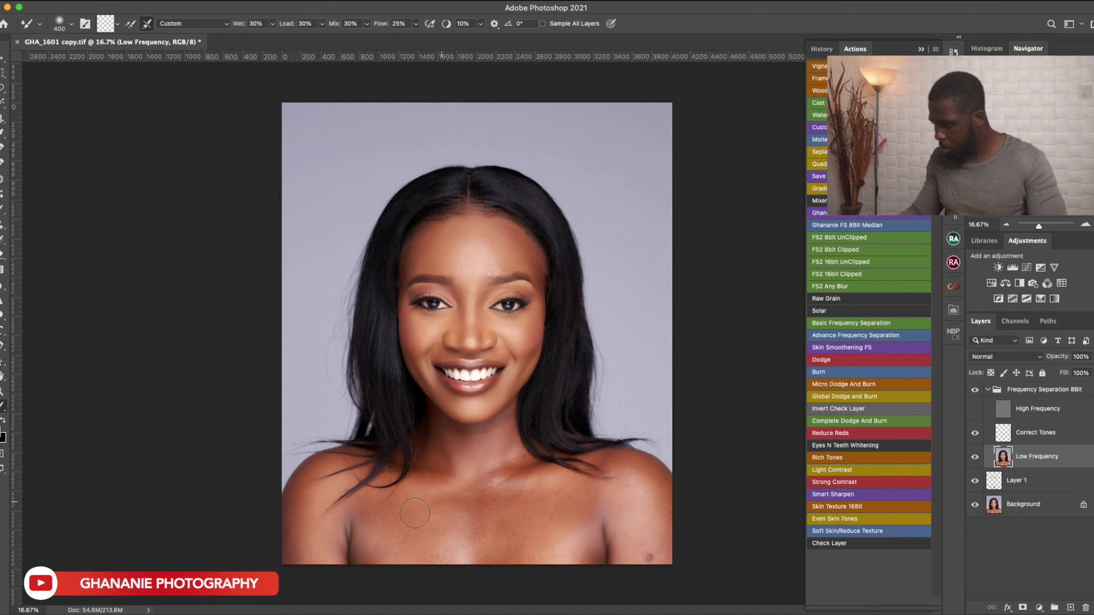
{"action": "key", "text": "bracketright"}
Smooth the shoulder and chest skin tones with a mixer brush sized 300–500.
{"action": "key", "text": "bracketleft"}
{"action": "key", "text": "bracketleft"}
{"action": "key", "text": "bracketright"}
{"action": "key", "text": "bracketright"}
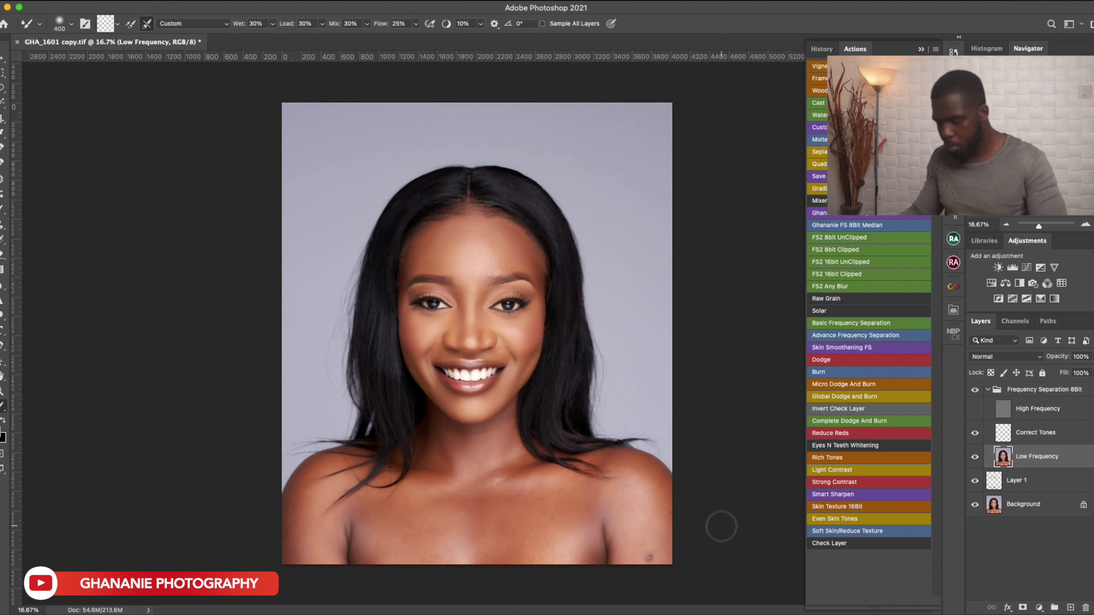
{"action": "key", "text": "bracketleft"}
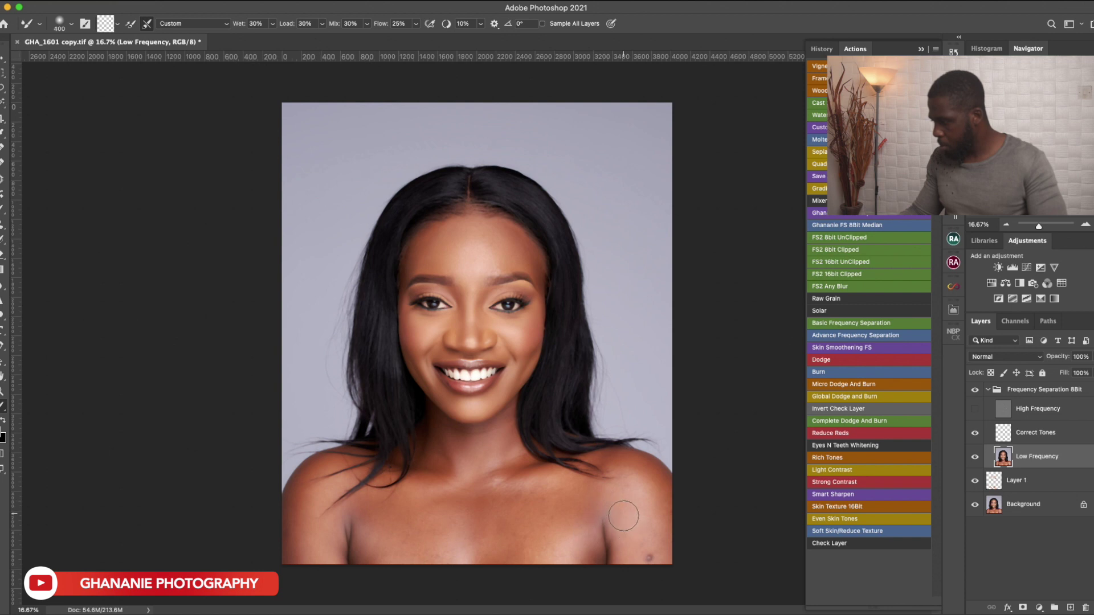
{"action": "key", "text": "bracketright"}
{"action": "key", "text": "bracketright"}
{"action": "key", "text": "bracketleft"}
{"action": "key", "text": "bracketleft"}
{"action": "key", "text": "bracketright"}
{"action": "key", "text": "bracketright"}
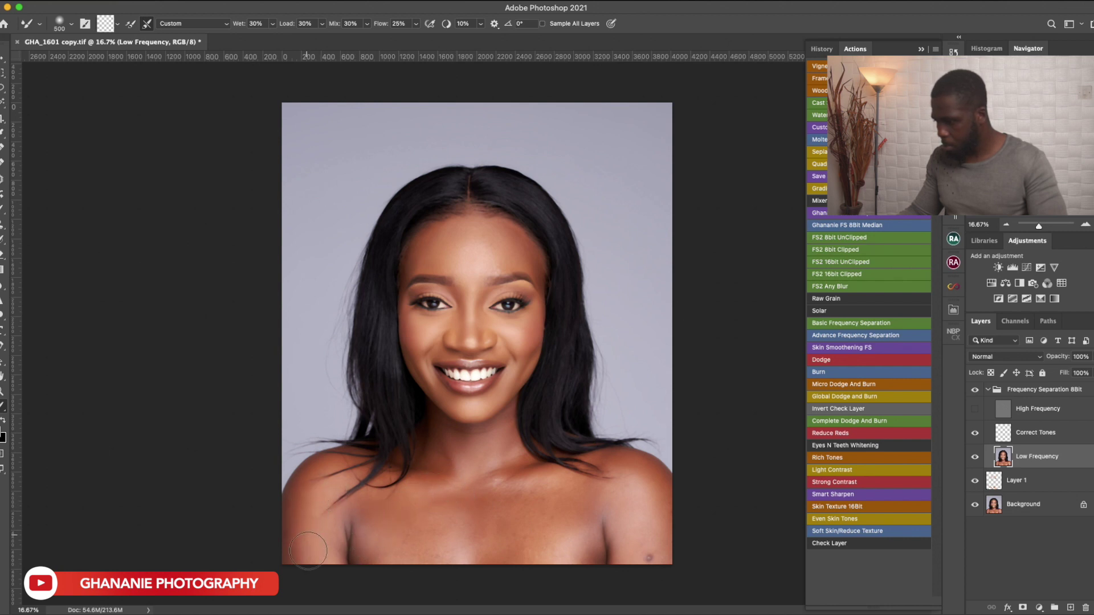
{"action": "key", "text": "bracketleft"}
{"action": "key", "text": "bracketright"}
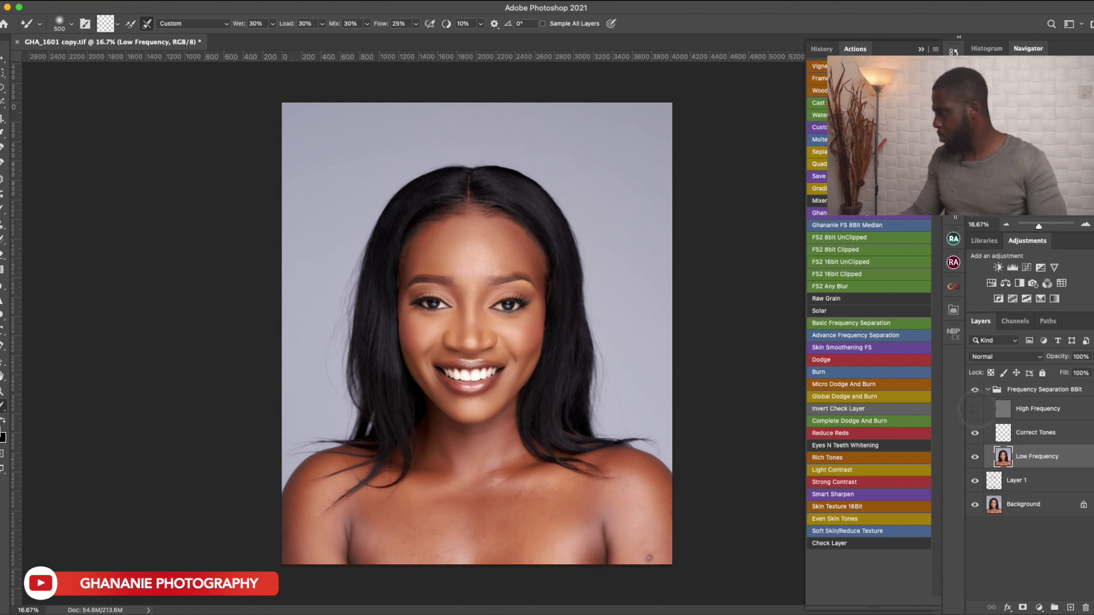
Show High Frequency again and compare the Frequency Separation 8Bit group off and on.
{"action": "left_click", "coordinate": [975, 409]}
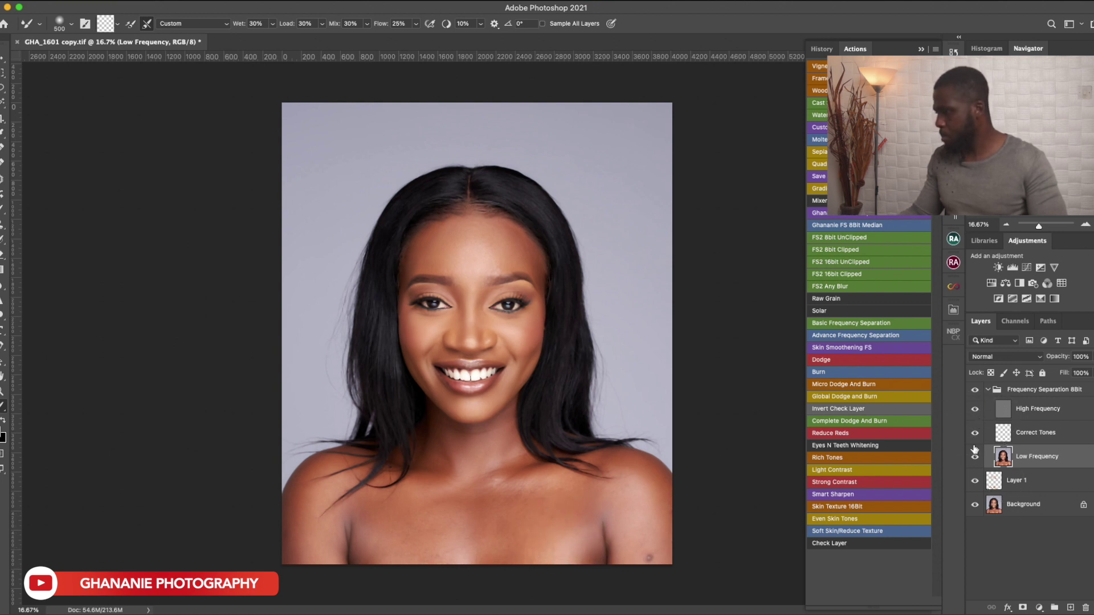
{"action": "left_click", "coordinate": [975, 389]}
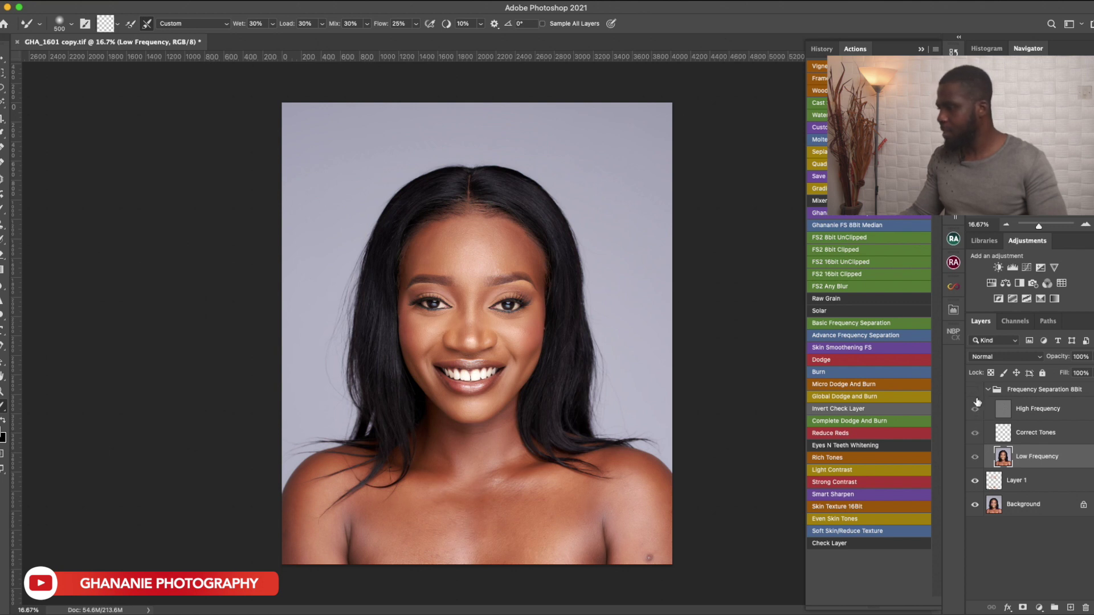
{"action": "left_click", "coordinate": [975, 390]}
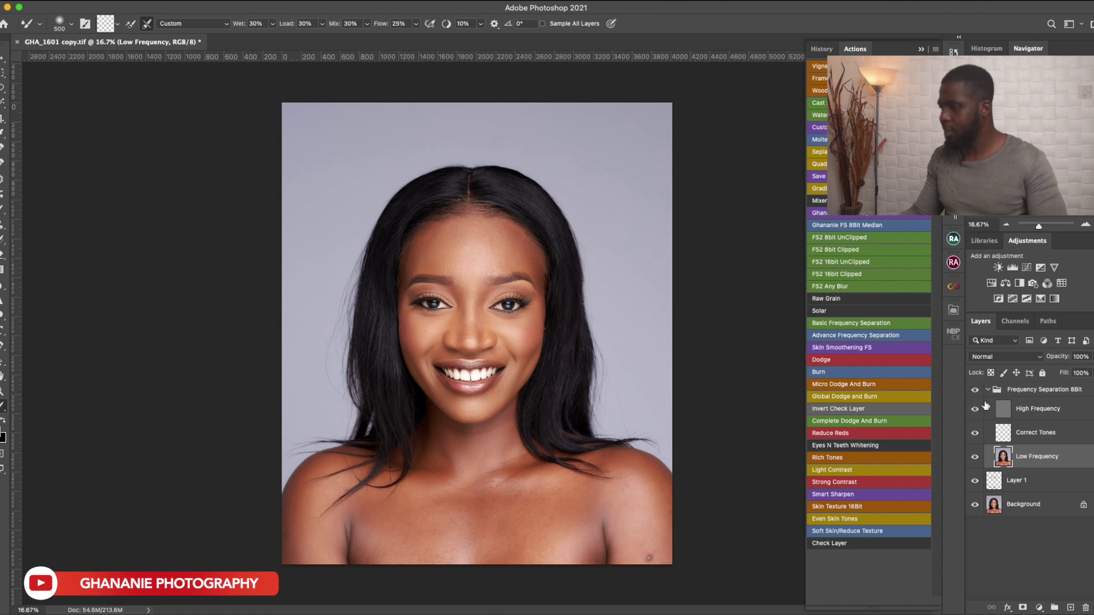